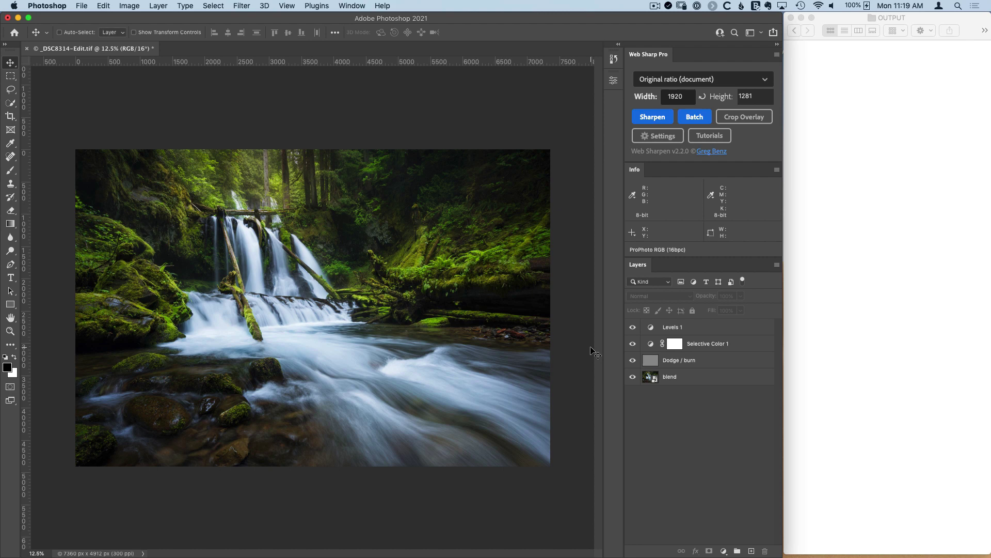
# Look through the available export size presets, from the original ratio to the social media and 4k sizes.
pyautogui.click(658, 80)
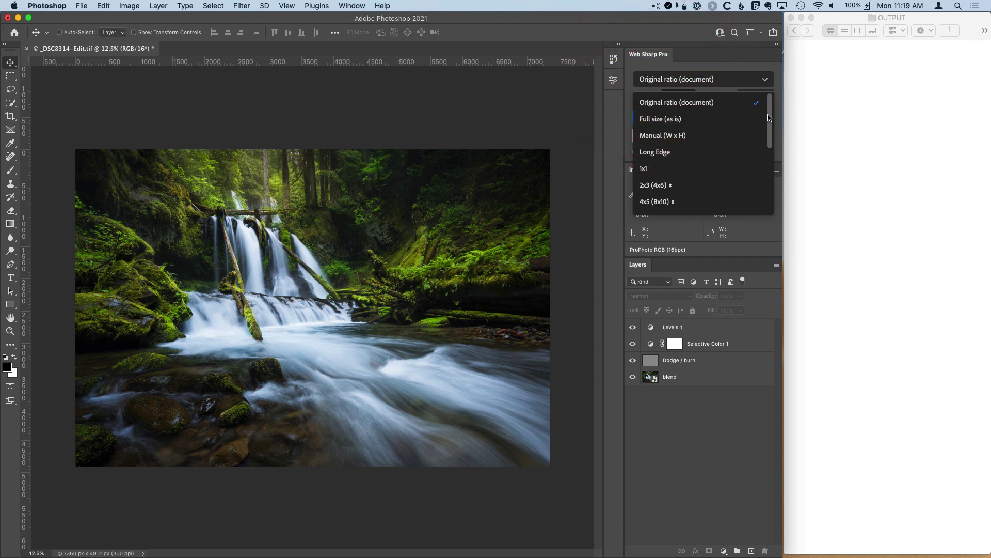
pyautogui.scroll(-2, 765, 134)
pyautogui.scroll(-6, 764, 133)
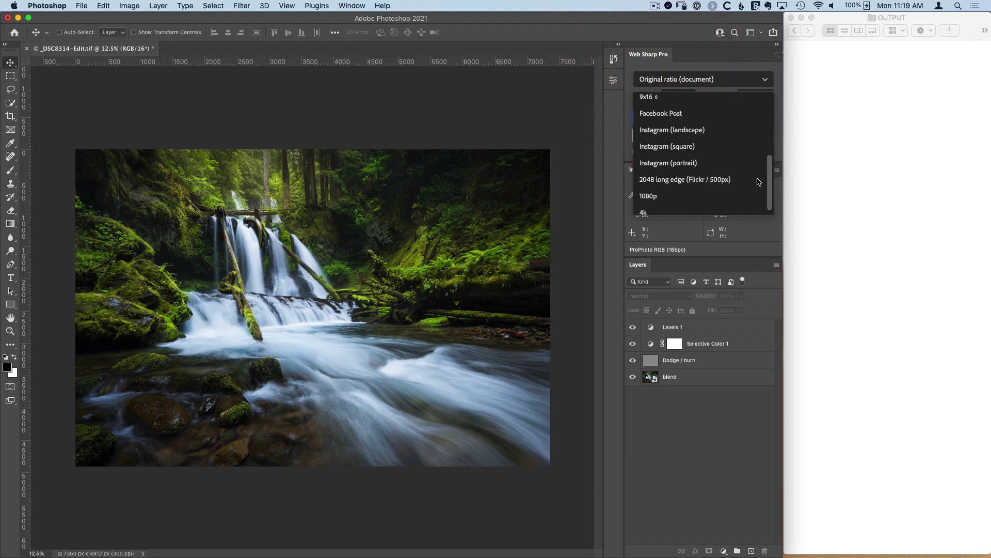
pyautogui.click(768, 179)
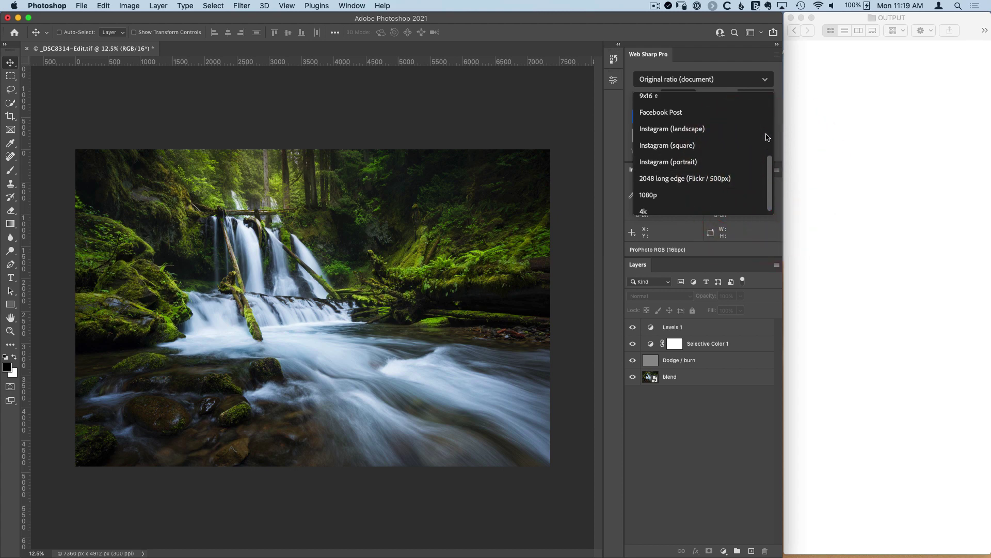
pyautogui.click(717, 80)
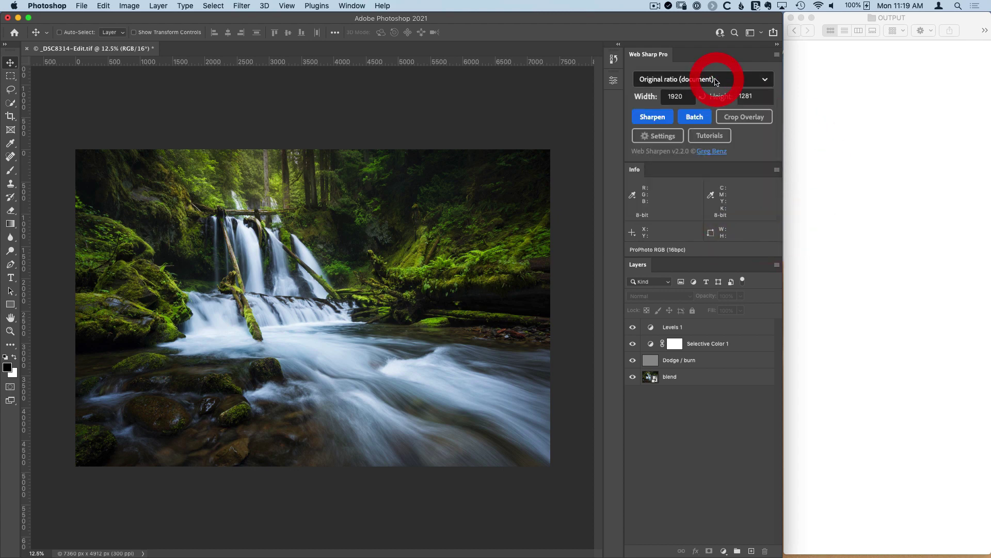
# In the Web Sharp Pro settings, choose OUTPUT as the output folder and raise the sharpening amount to 300%.
pyautogui.click(663, 137)
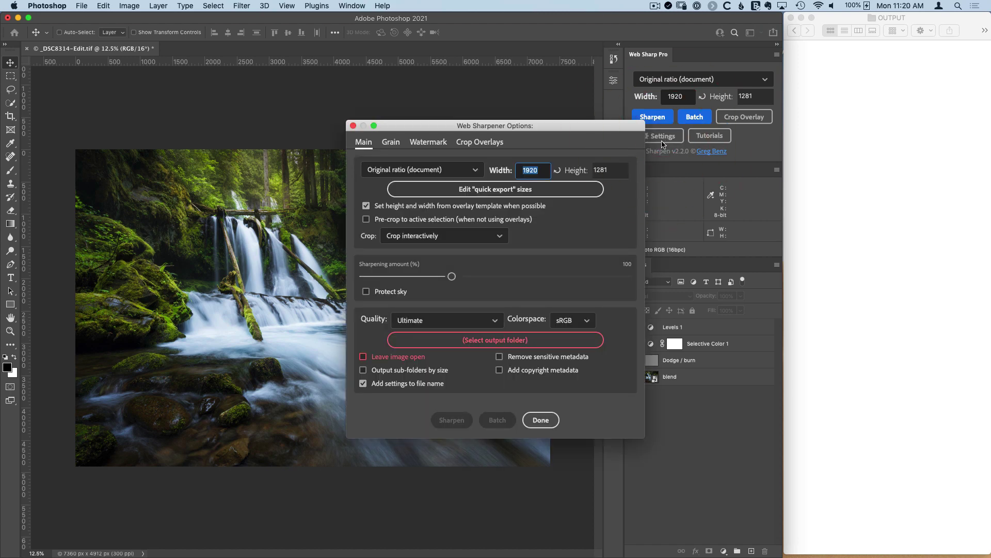
pyautogui.click(485, 342)
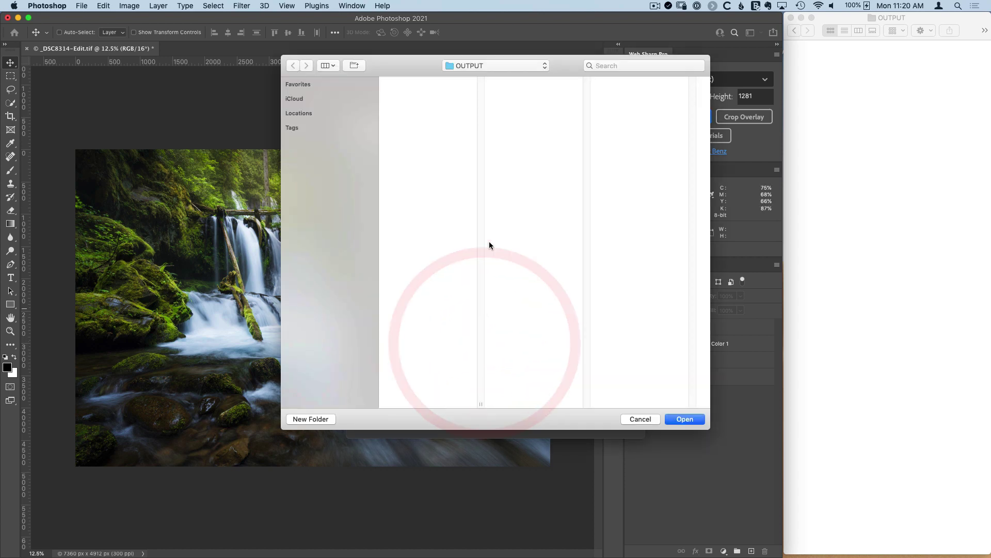
pyautogui.click(674, 418)
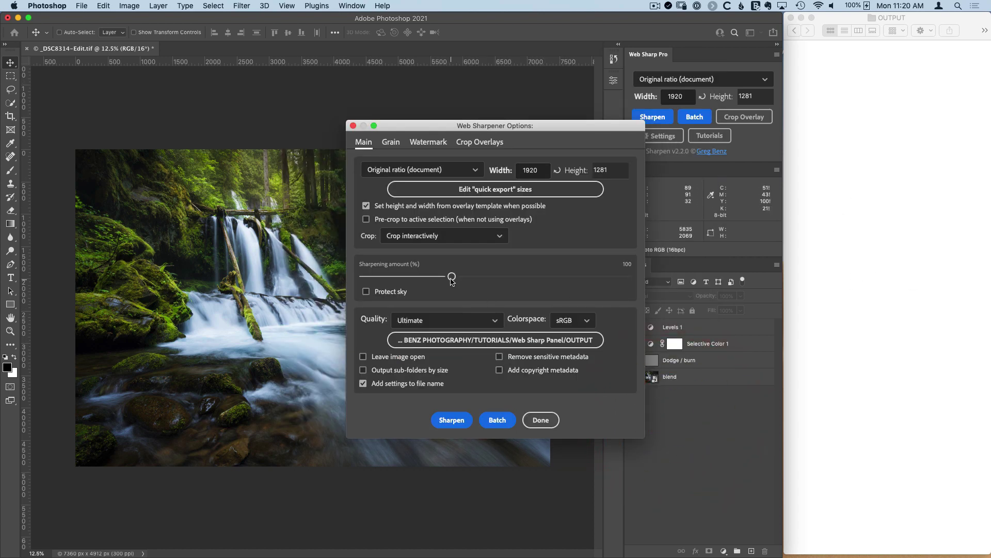
pyautogui.moveTo(452, 276); pyautogui.dragTo(628, 282)
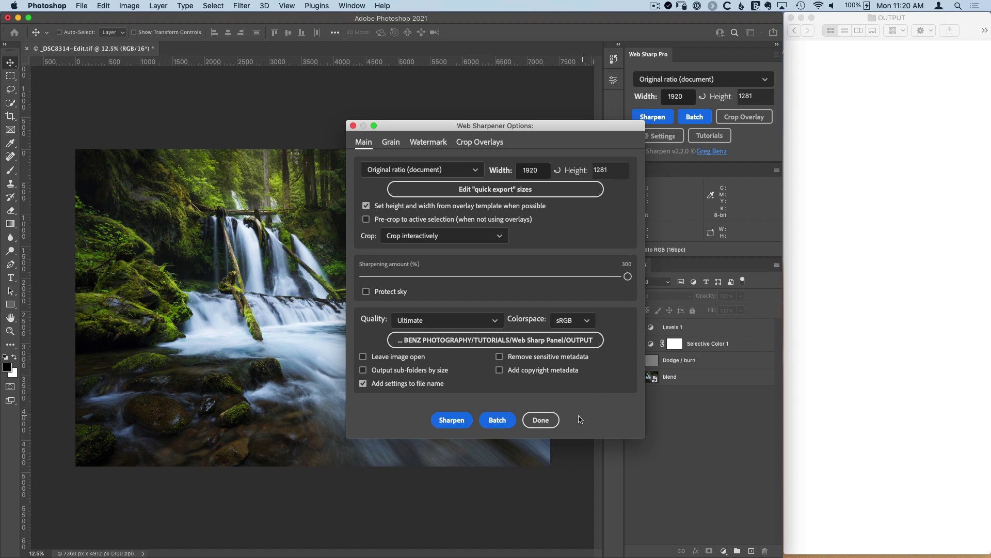
pyautogui.click(542, 419)
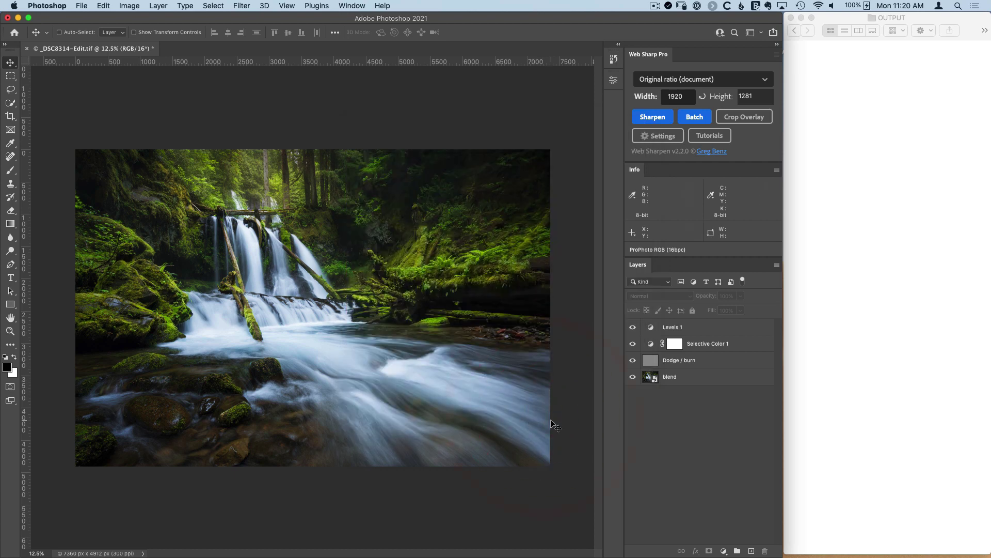
# Start a sharpened export of the waterfall image at the Facebook Post size, suppressing the crop instructions for future exports.
pyautogui.click(711, 81)
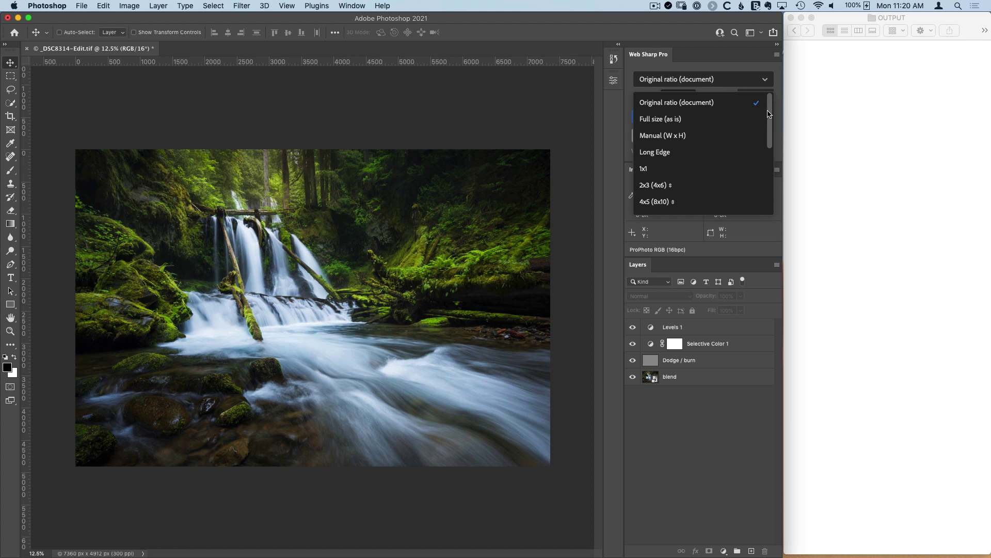
pyautogui.moveTo(769, 114); pyautogui.dragTo(768, 162)
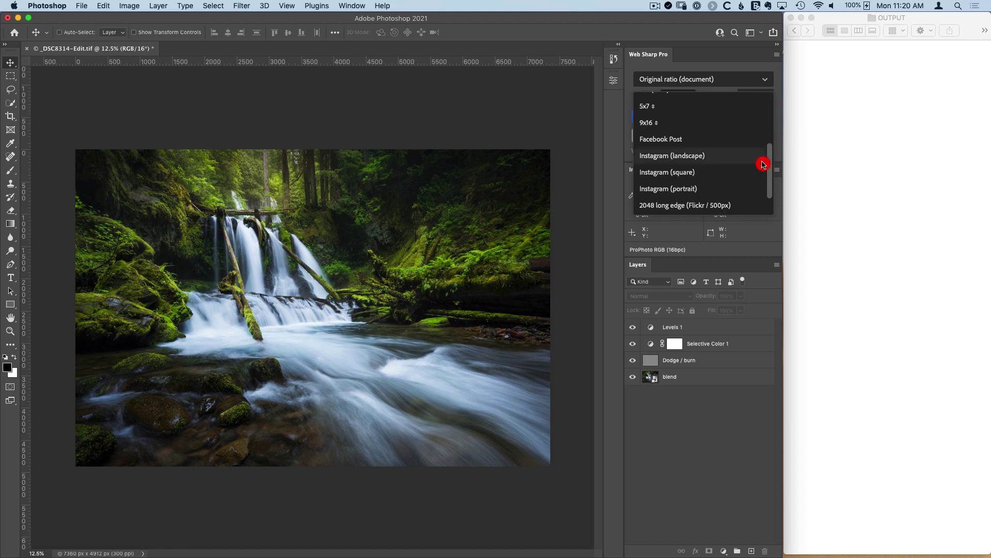
pyautogui.click(666, 139)
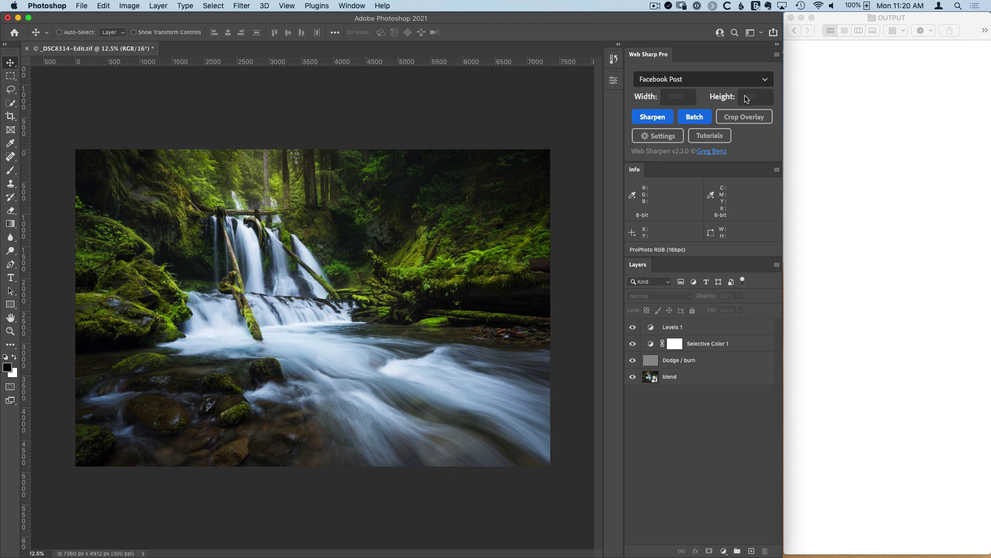
pyautogui.click(661, 118)
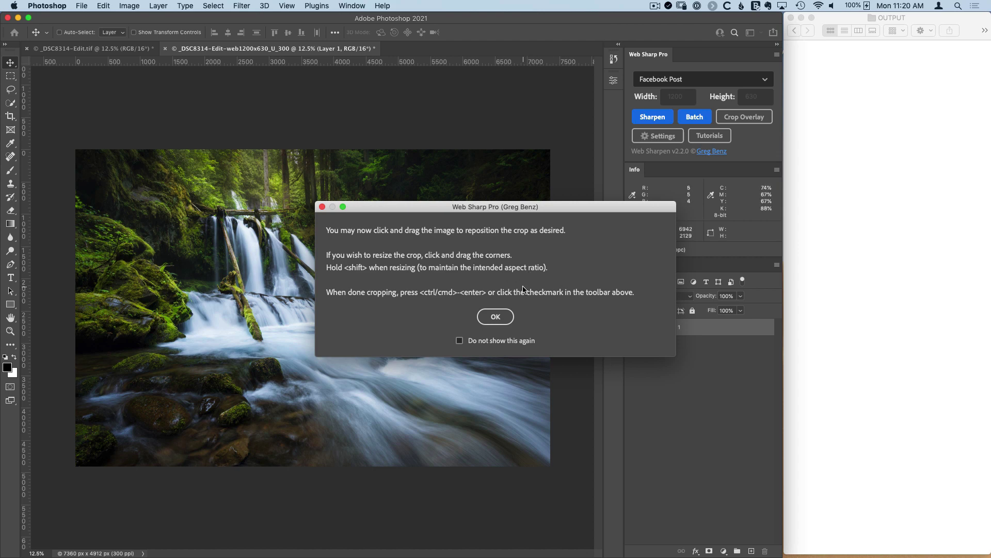
pyautogui.click(497, 341)
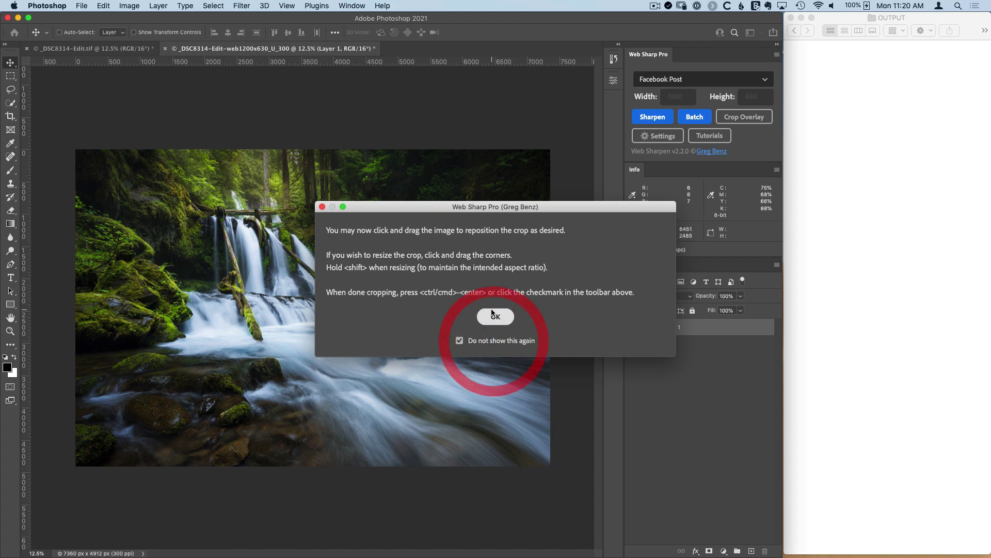
pyautogui.click(494, 317)
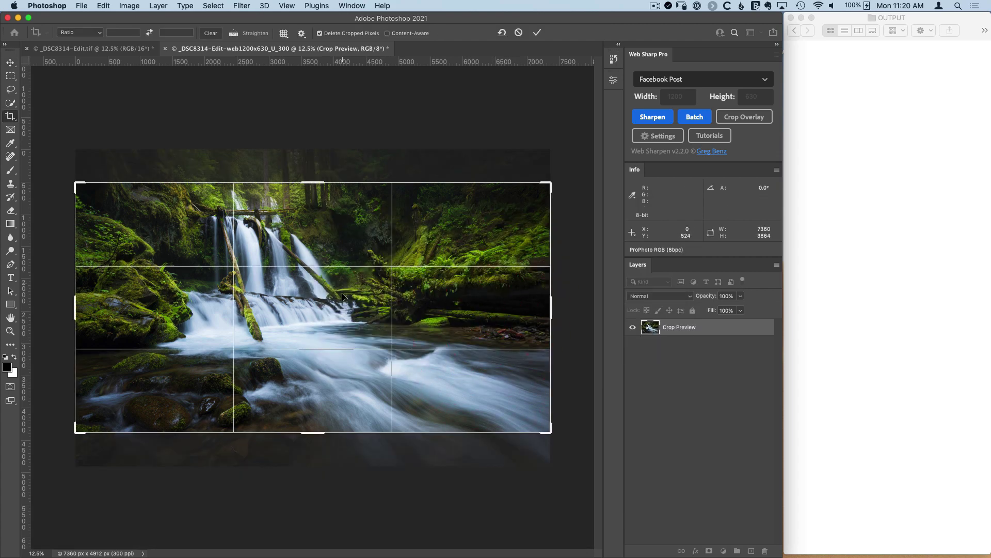
# Reposition the image in the Facebook crop to include more forest above the falls, and finish saving the JPEG.
pyautogui.moveTo(277, 296); pyautogui.dragTo(275, 308)
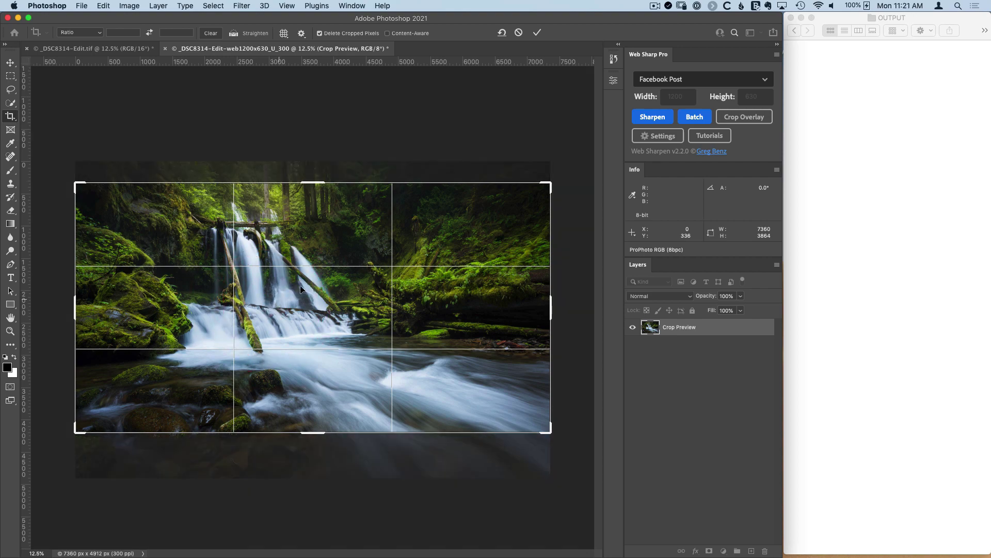
pyautogui.click(537, 32)
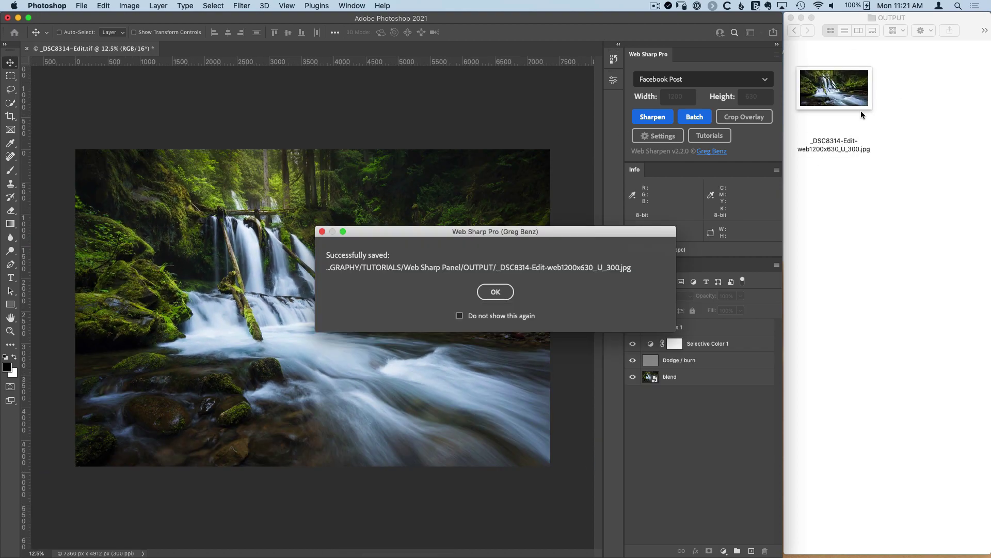
pyautogui.click(496, 291)
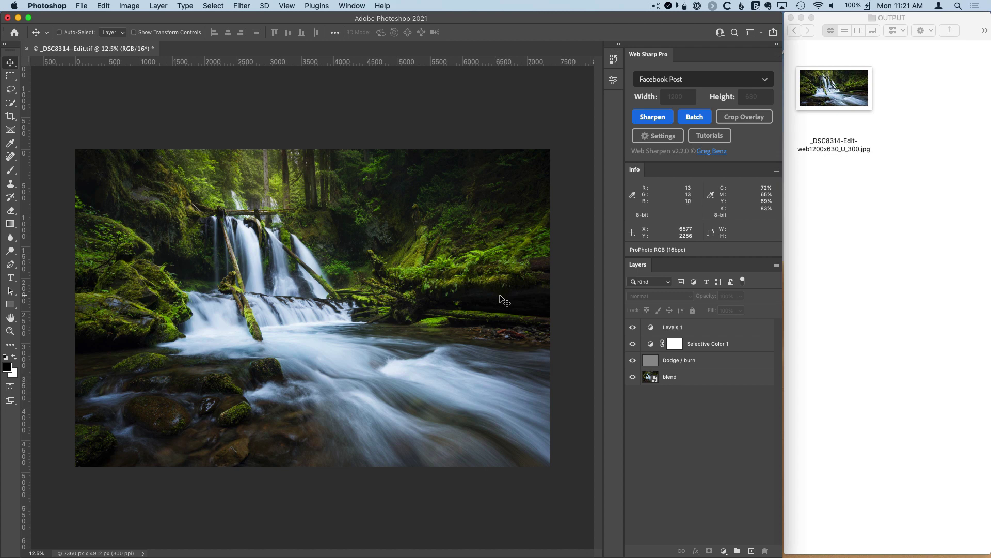
# Export a sharpened Instagram (landscape) version, repositioning the crop to include more of the forest above the falls.
pyautogui.click(687, 79)
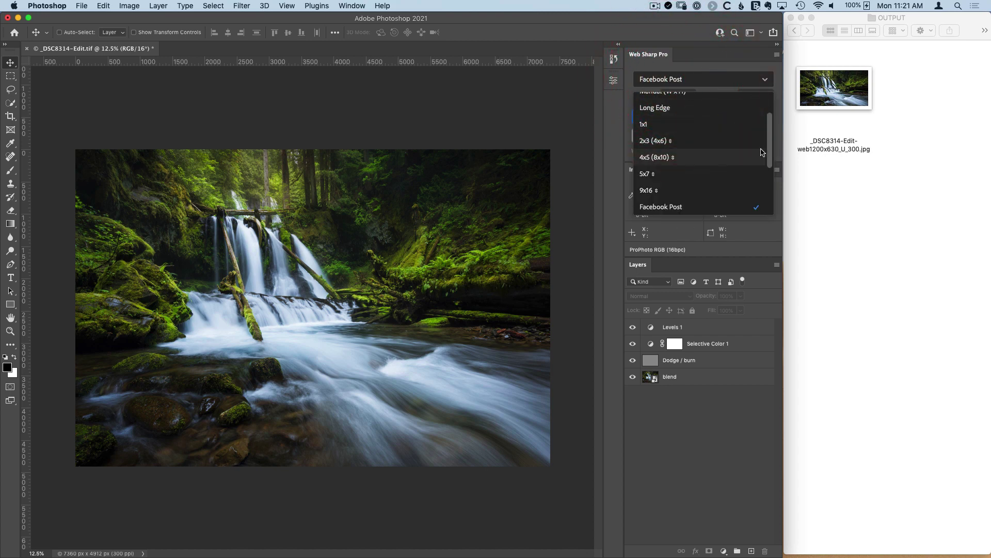
pyautogui.moveTo(767, 151); pyautogui.dragTo(768, 177)
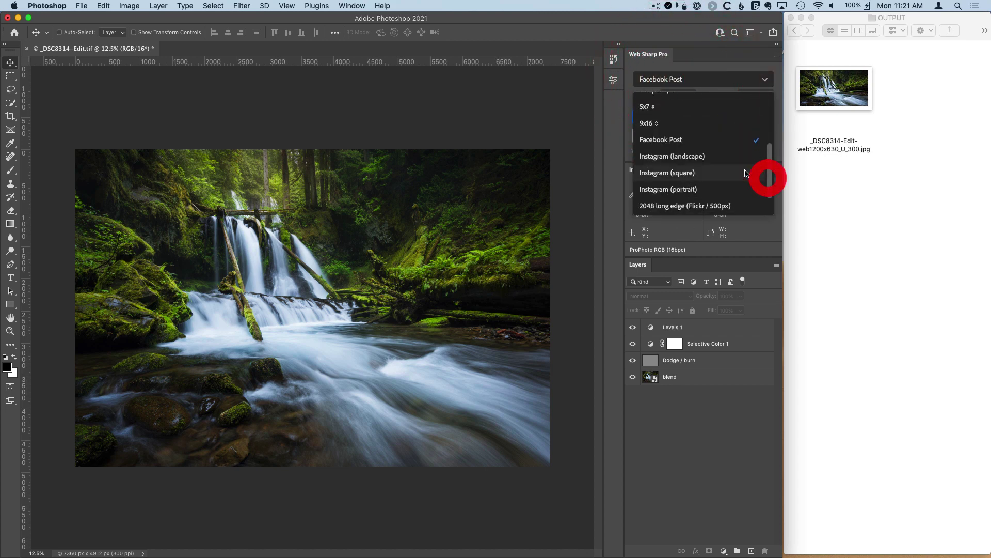
pyautogui.click(702, 158)
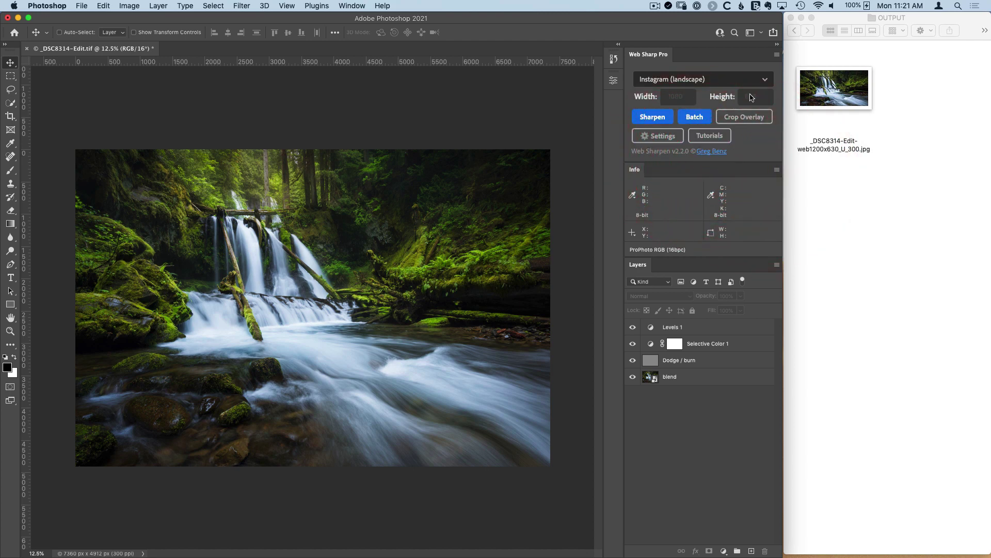
pyautogui.click(645, 118)
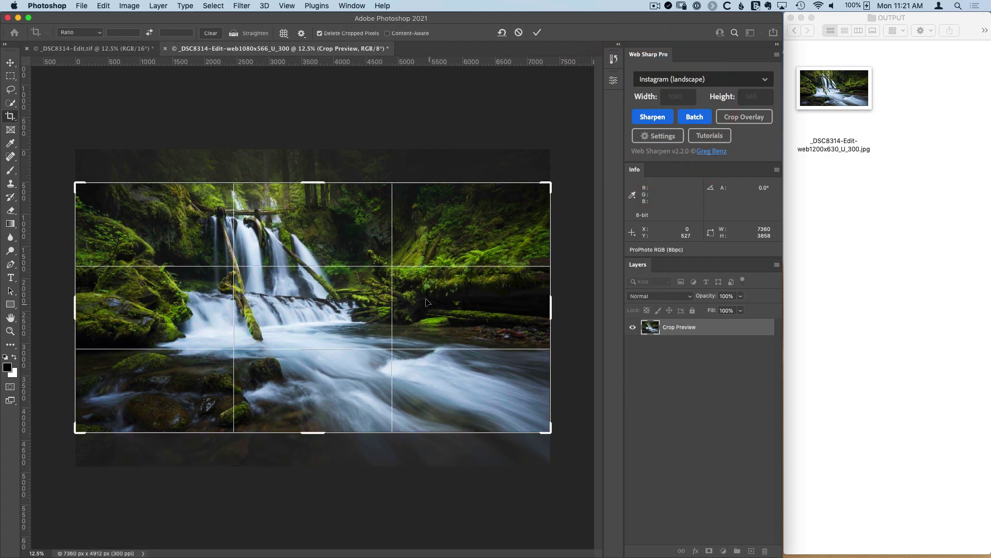
pyautogui.moveTo(426, 251); pyautogui.dragTo(426, 262)
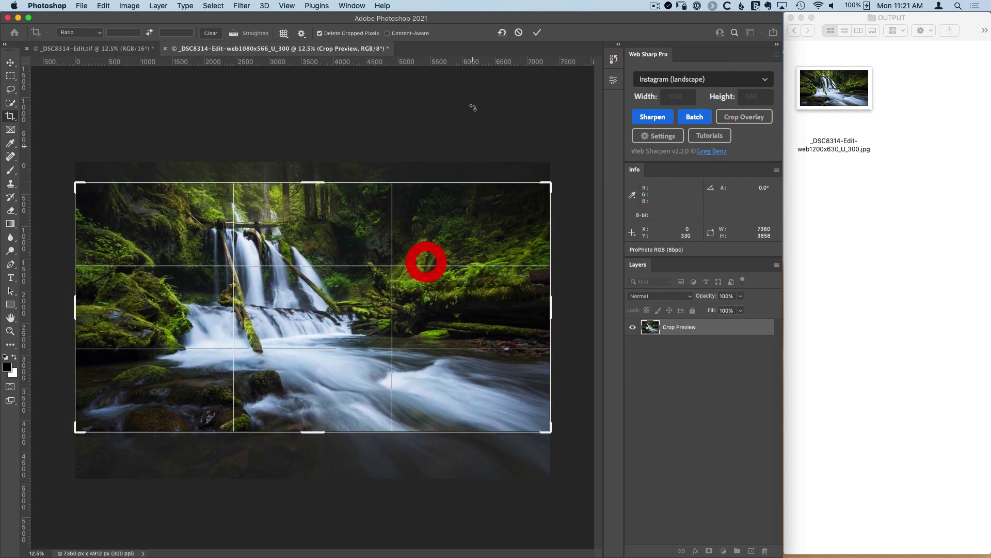
pyautogui.click(537, 32)
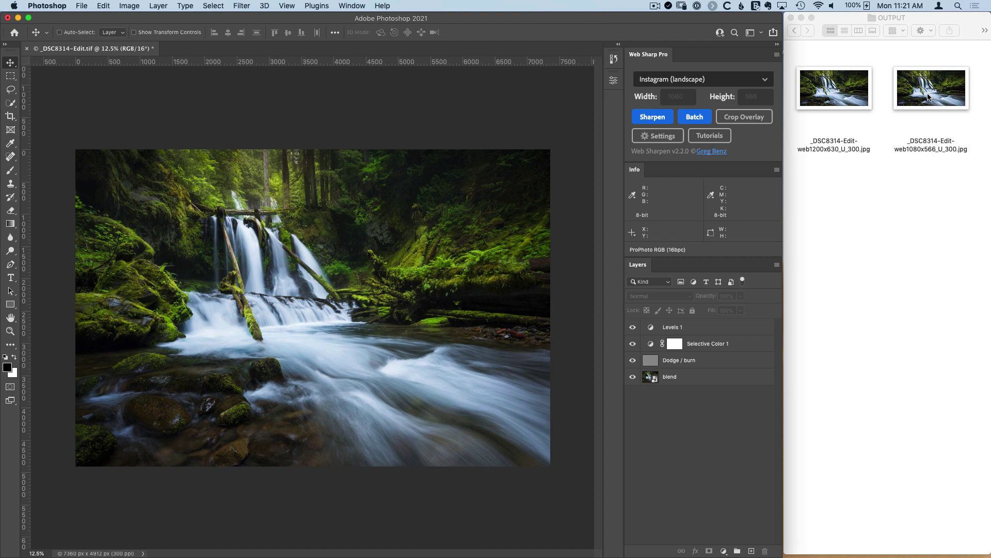
# Open the exported 1080x566 JPEG to inspect its sharpening, and close it again.
pyautogui.doubleClick(930, 88)
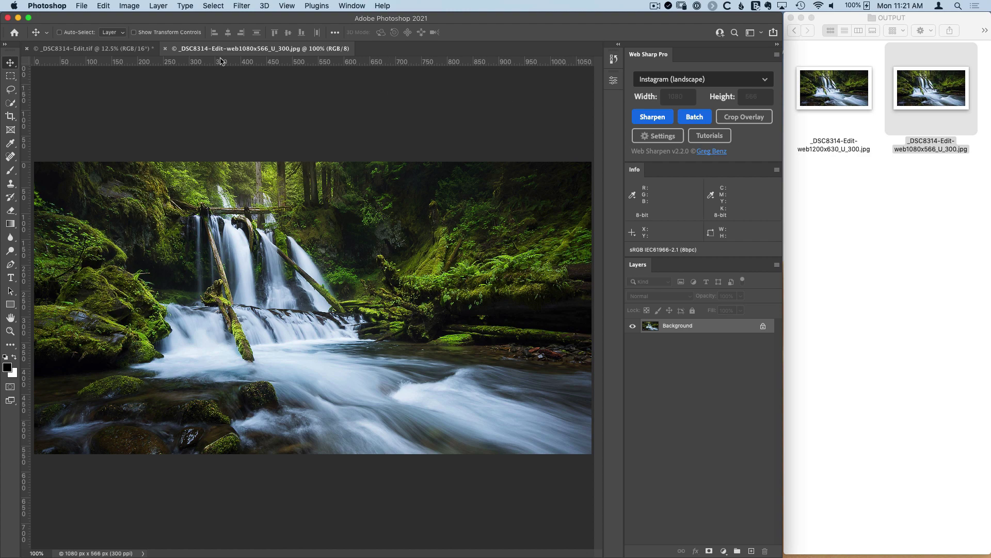
pyautogui.click(165, 49)
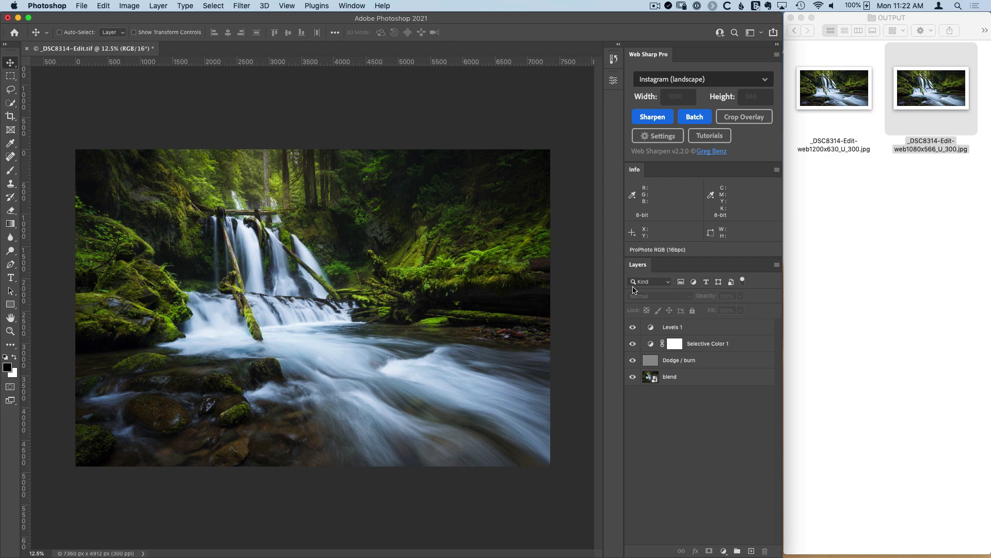
# Change the export crop setting to "Automatically crop as needed".
pyautogui.click(648, 137)
pyautogui.click(475, 235)
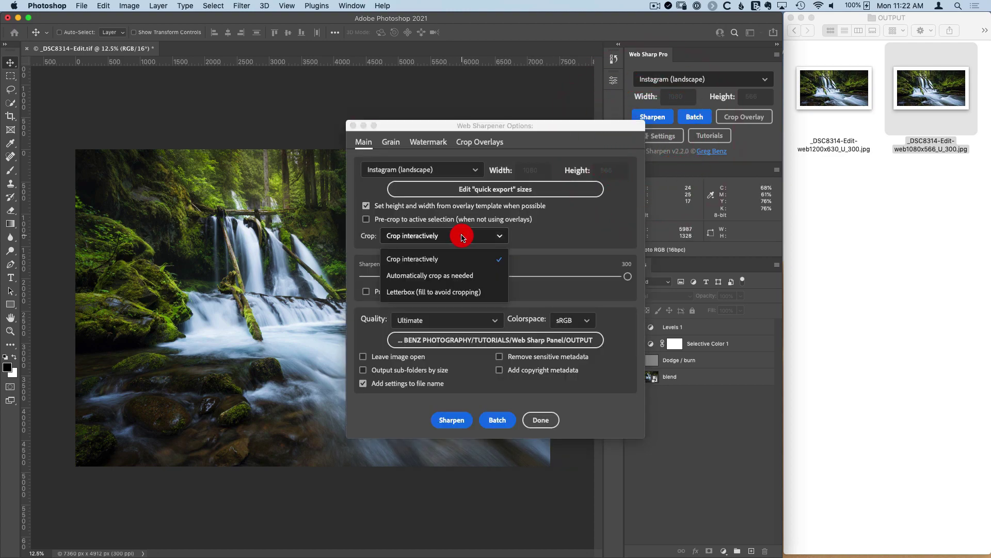
pyautogui.click(448, 280)
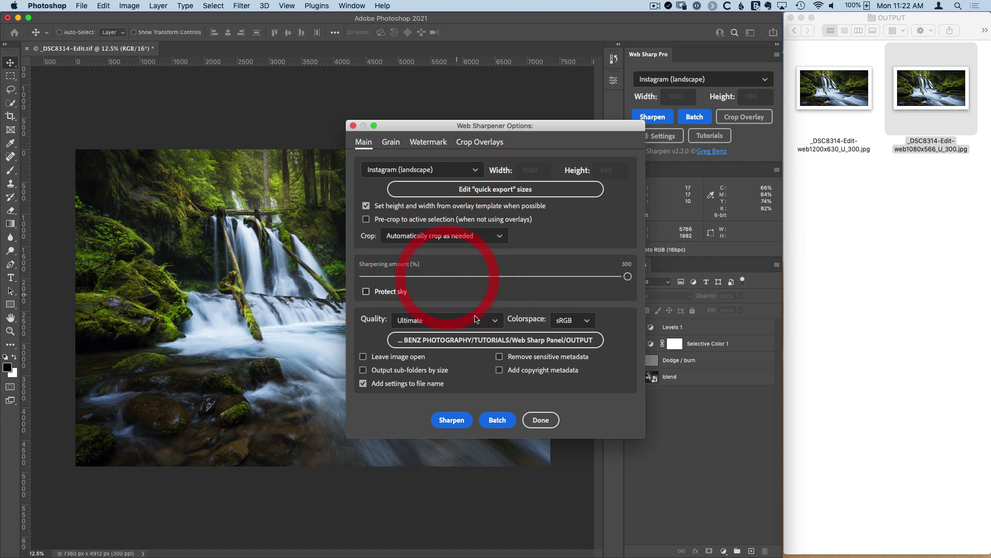
pyautogui.click(541, 420)
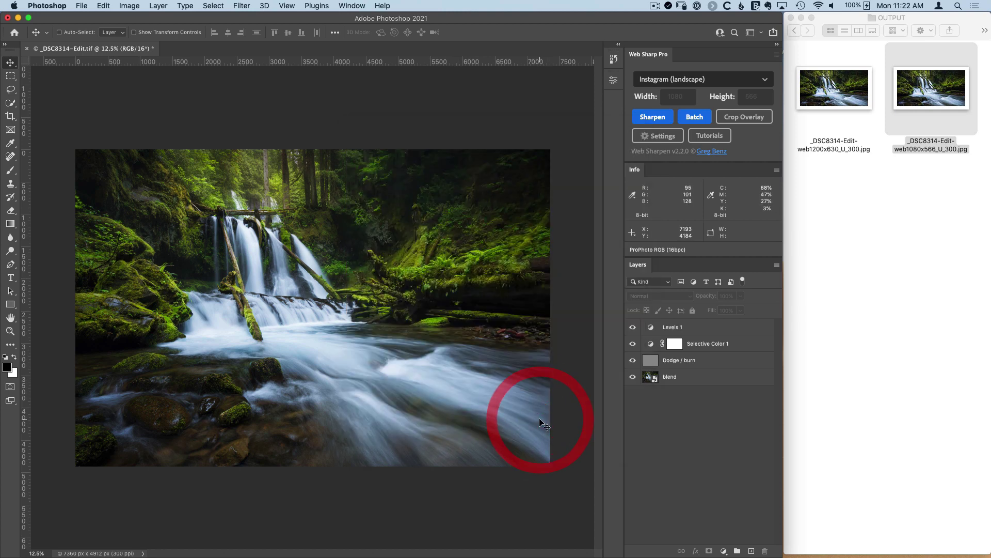
# Export the Instagram (landscape) version again as a uniquely named file, and remember that choice for existing filenames.
pyautogui.click(645, 119)
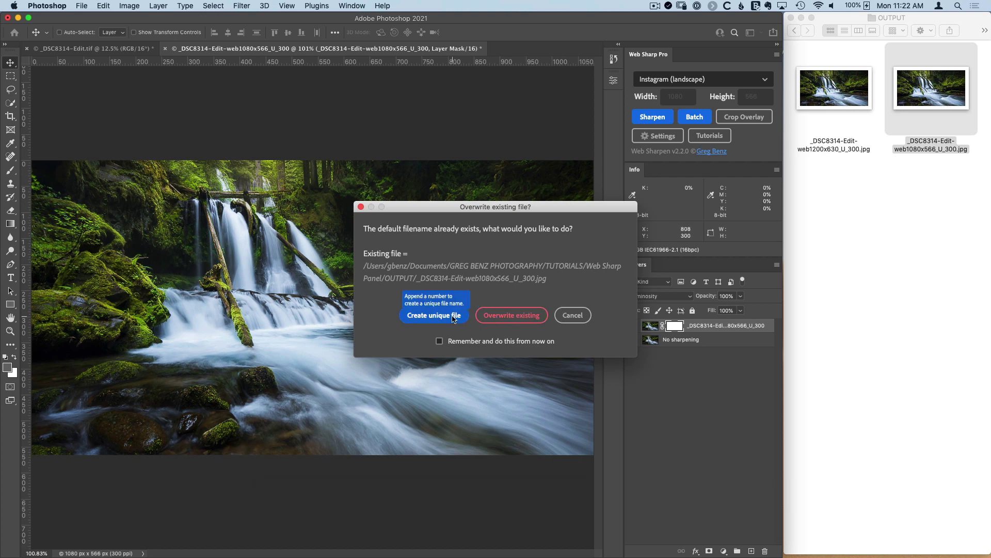
pyautogui.click(461, 342)
pyautogui.click(434, 315)
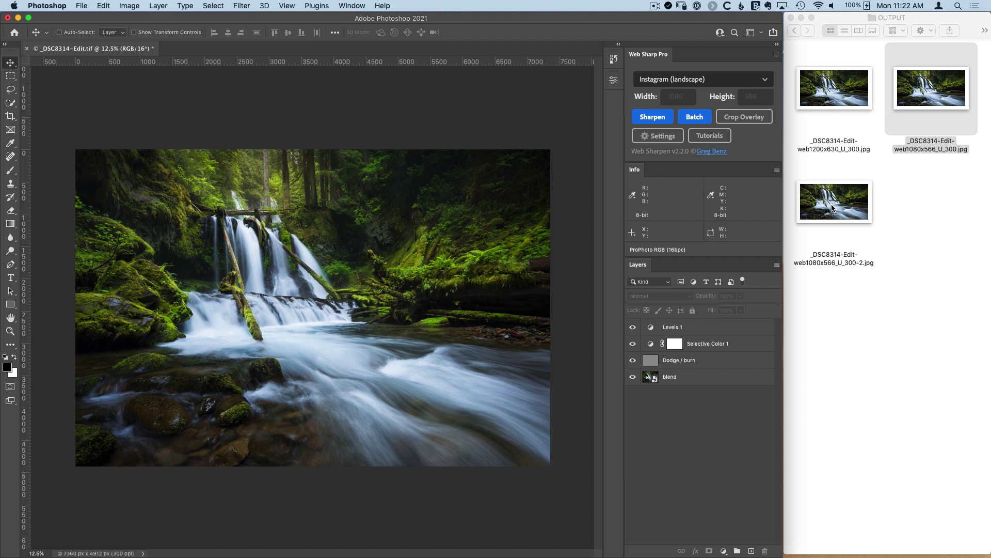
# Choose the 4x5 (8x10) export size, flip it to the 5x4 landscape orientation, and set the width to 1000.
pyautogui.click(716, 80)
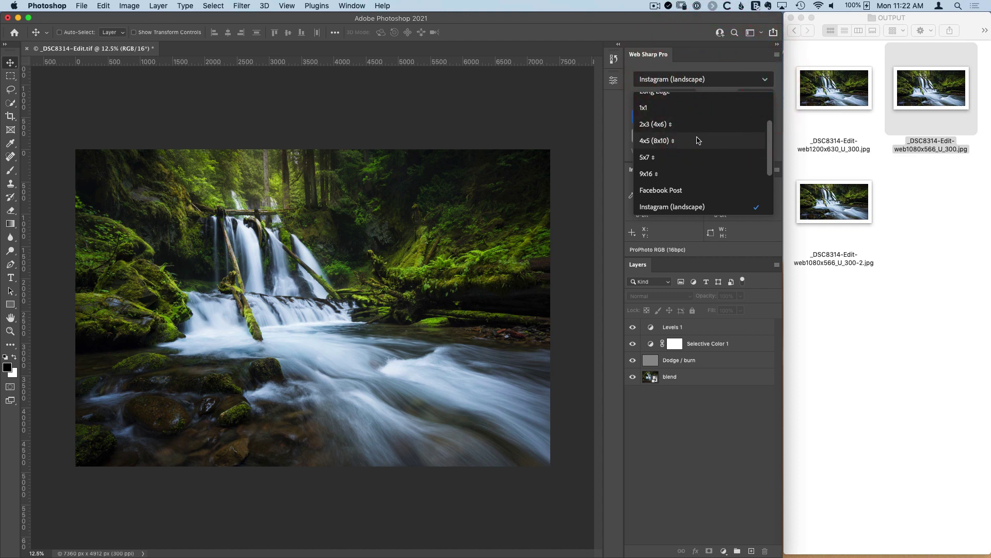
pyautogui.click(669, 142)
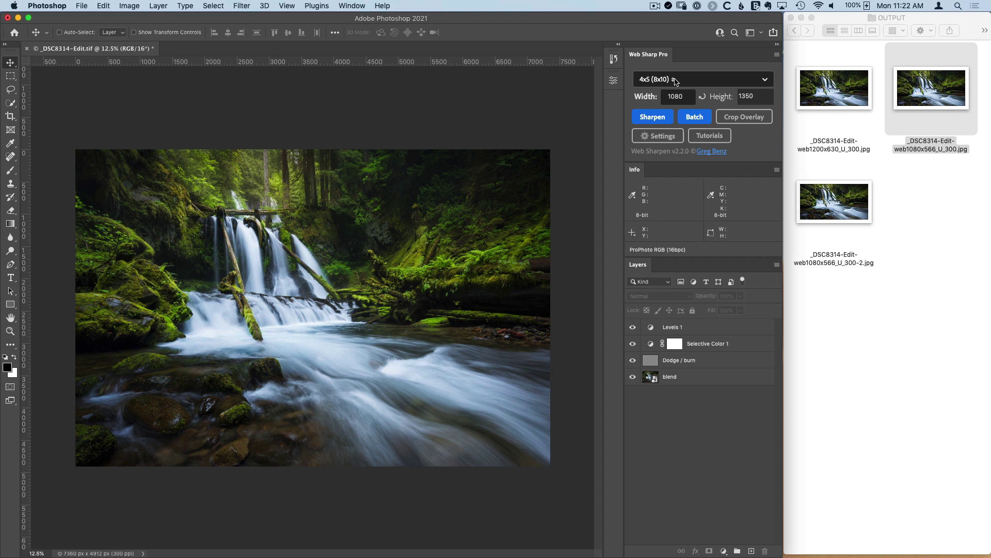
pyautogui.click(703, 97)
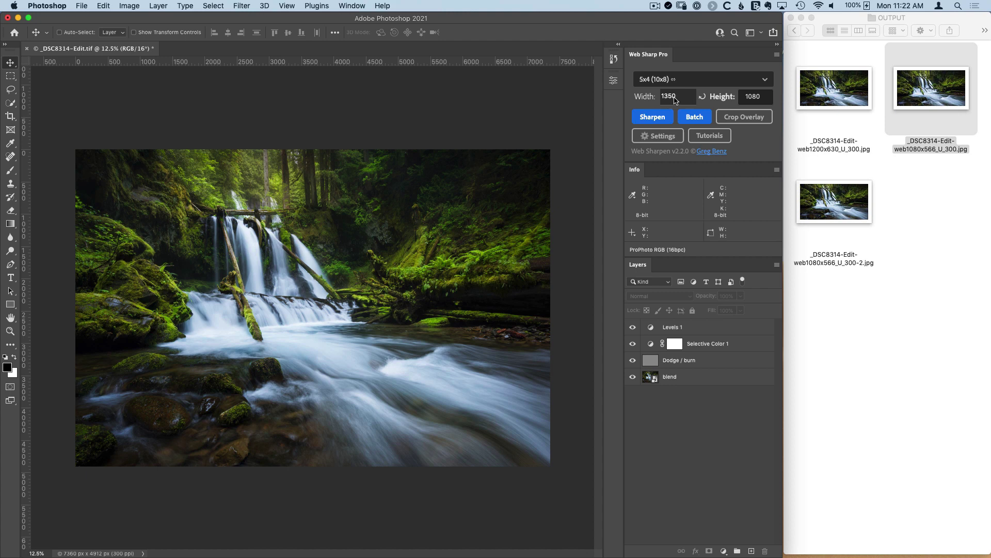
pyautogui.click(656, 96)
pyautogui.write('1')
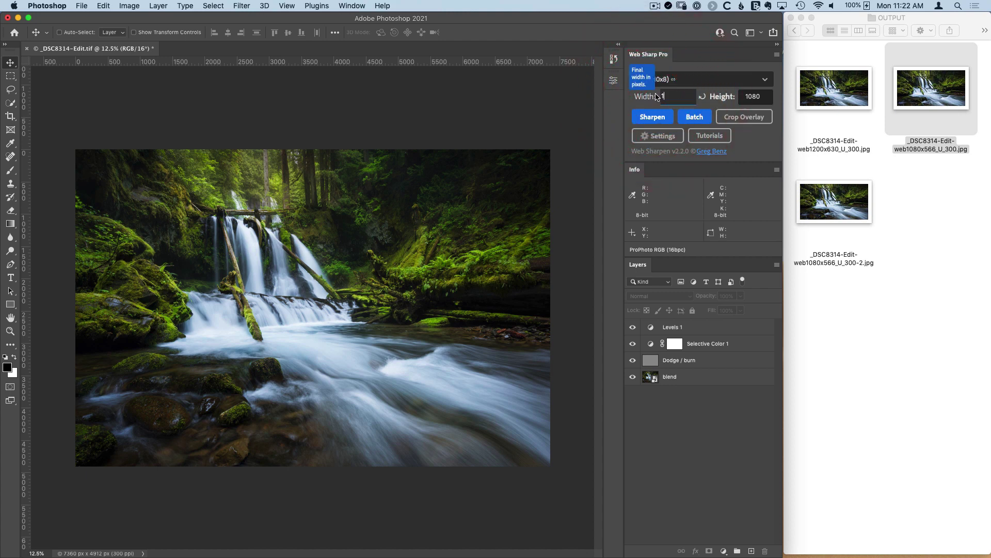
pyautogui.write('000')
pyautogui.press('Tab')
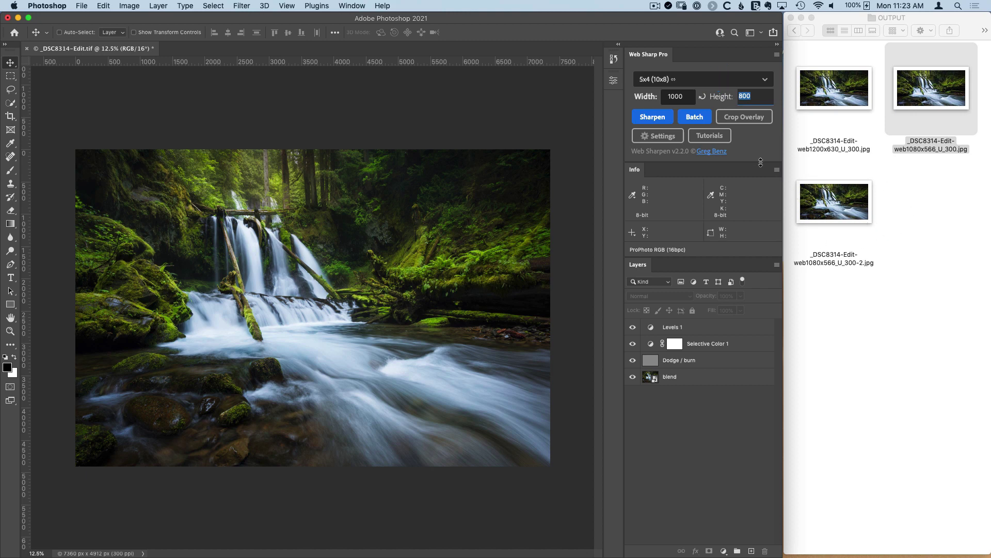
# Generate the sharpened 1000x800 version and dismiss the finishing-steps message so it does not show again.
pyautogui.click(653, 118)
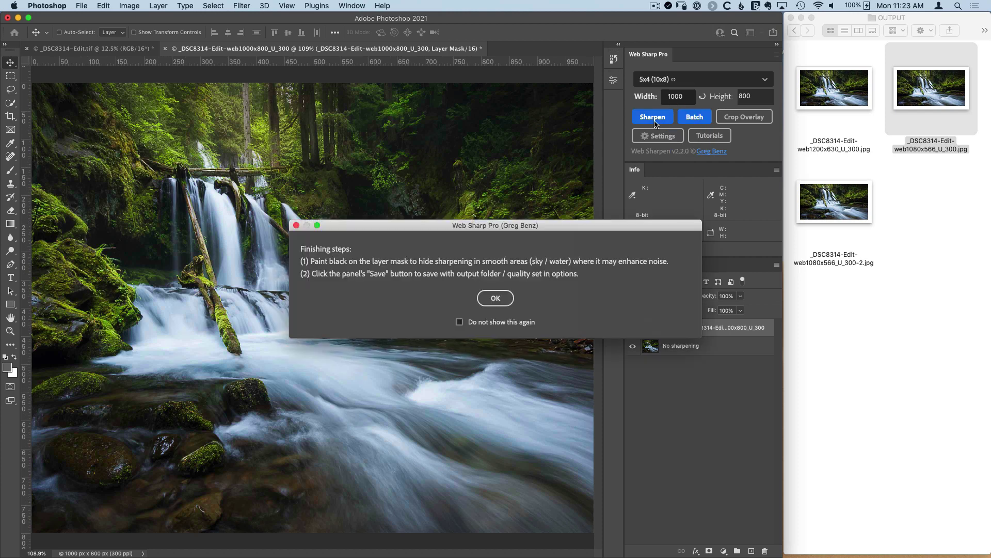
pyautogui.click(460, 322)
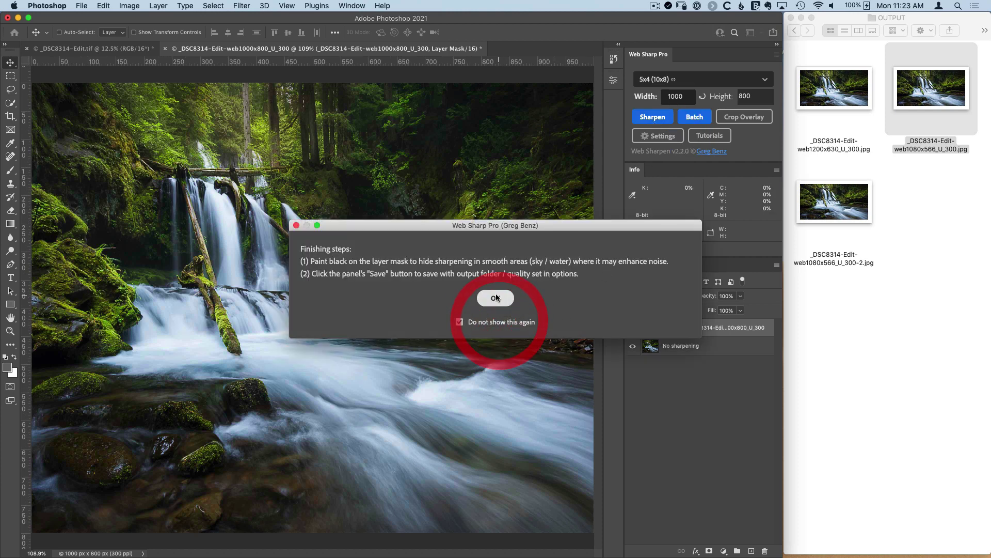
pyautogui.click(496, 298)
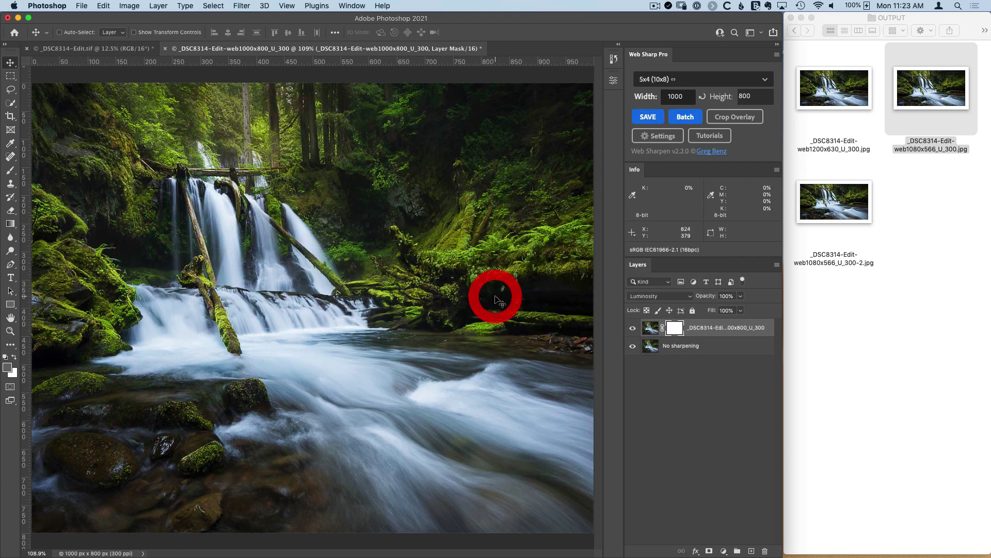
# Compare the image with and without the sharpening layer, and brush over the flowing water on its mask to reduce sharpening there.
pyautogui.click(634, 332)
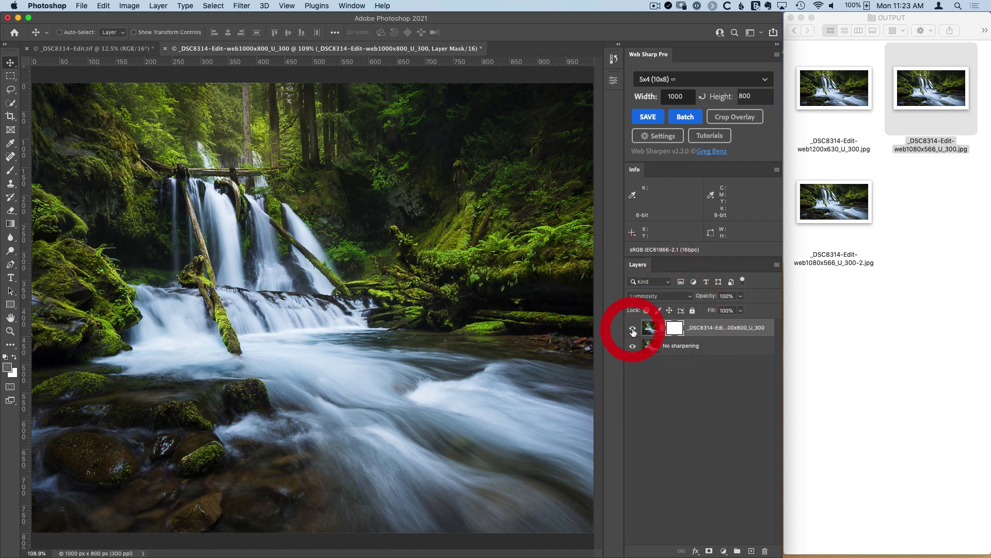
pyautogui.click(633, 332)
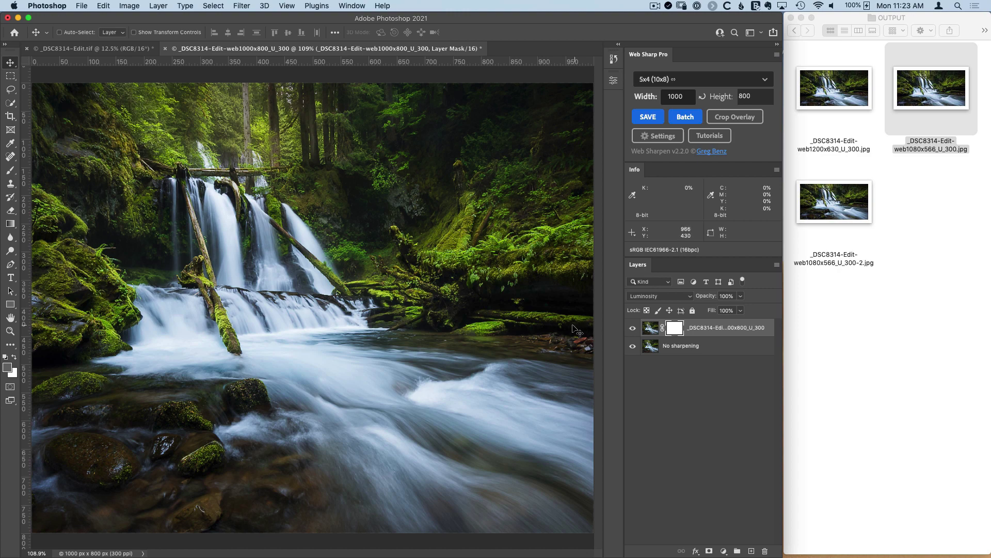
pyautogui.press('b')
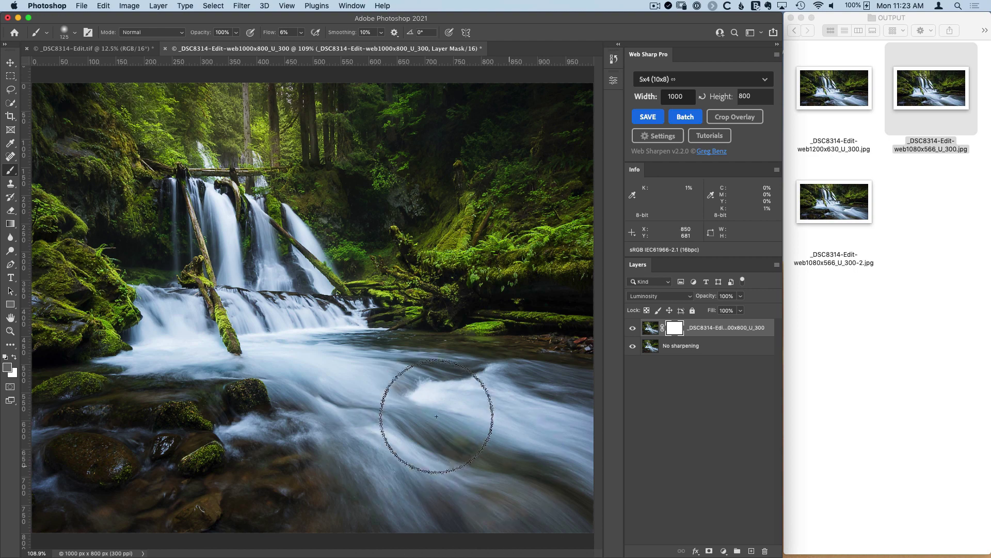
pyautogui.moveTo(302, 395)
pyautogui.mouseDown()
pyautogui.moveTo(318, 463)
pyautogui.moveTo(307, 471)
pyautogui.moveTo(275, 453)
pyautogui.moveTo(444, 500)
pyautogui.moveTo(560, 483)
pyautogui.mouseUp()
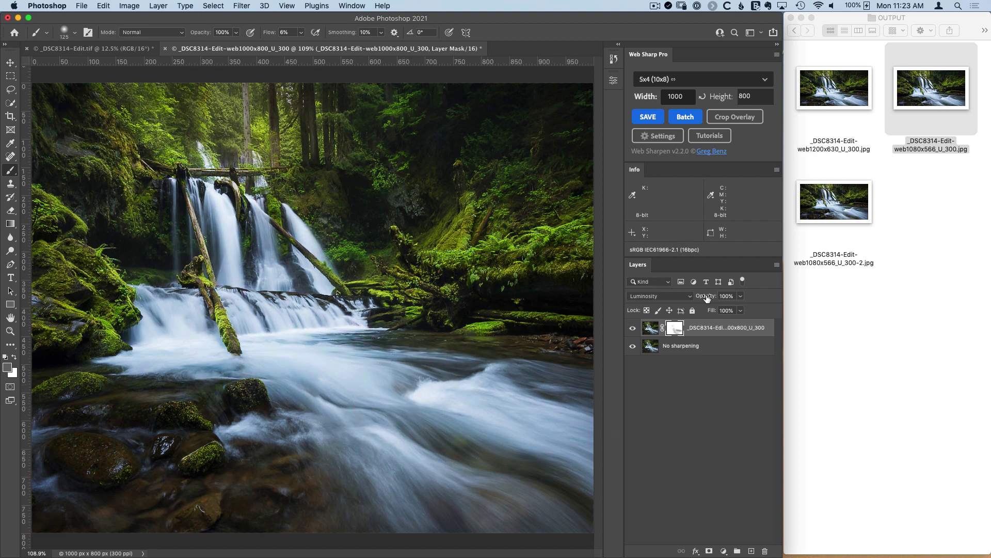
# Lower the sharpening layer's opacity to 76%, toggling the layer off and on to judge the effect.
pyautogui.moveTo(707, 298); pyautogui.dragTo(702, 297)
pyautogui.click(633, 328)
pyautogui.click(633, 327)
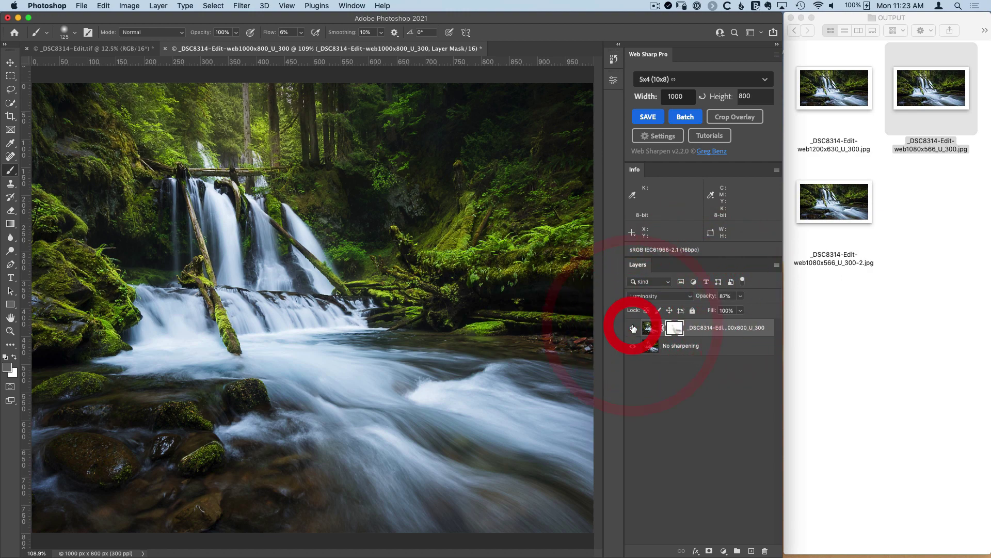
pyautogui.click(633, 328)
pyautogui.click(633, 327)
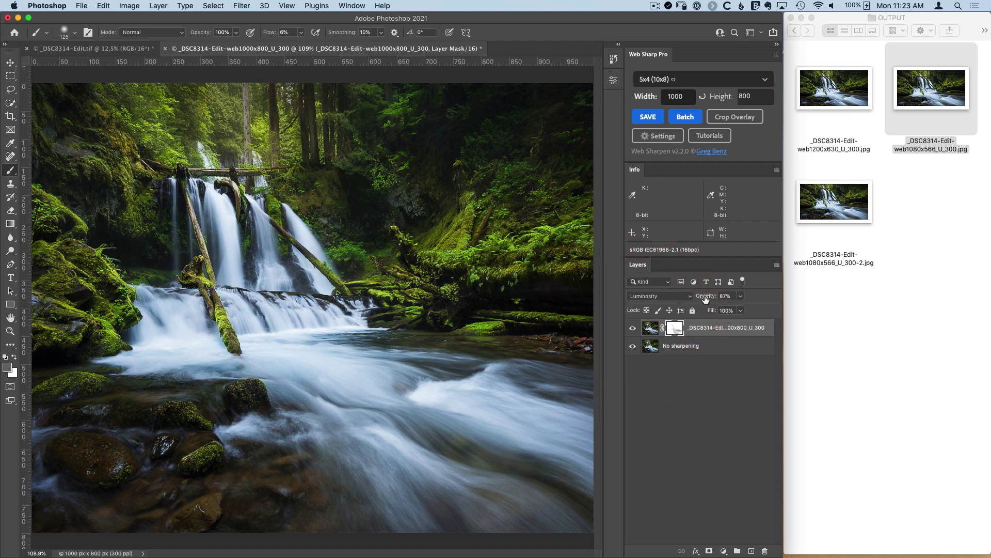
pyautogui.moveTo(706, 300); pyautogui.dragTo(700, 300)
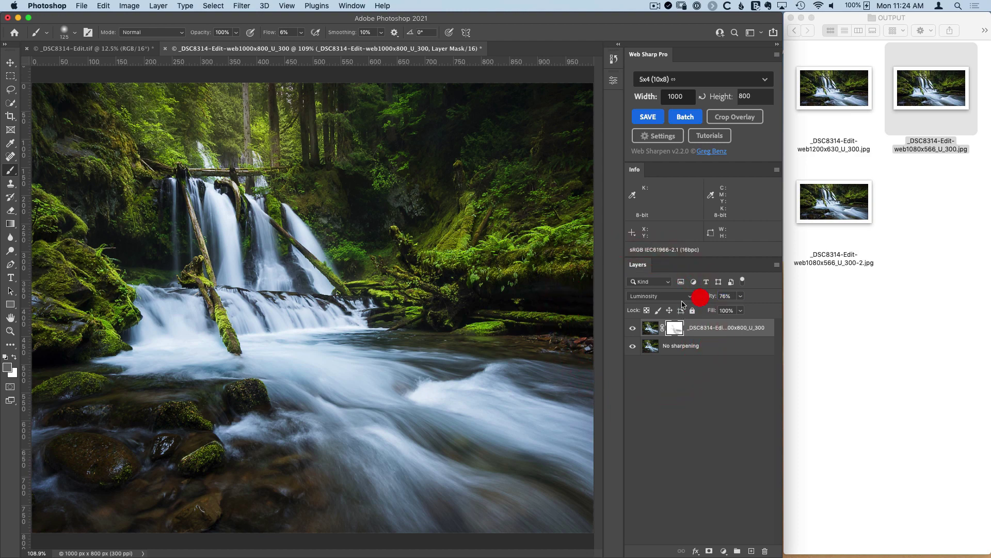
pyautogui.click(633, 327)
pyautogui.click(633, 327)
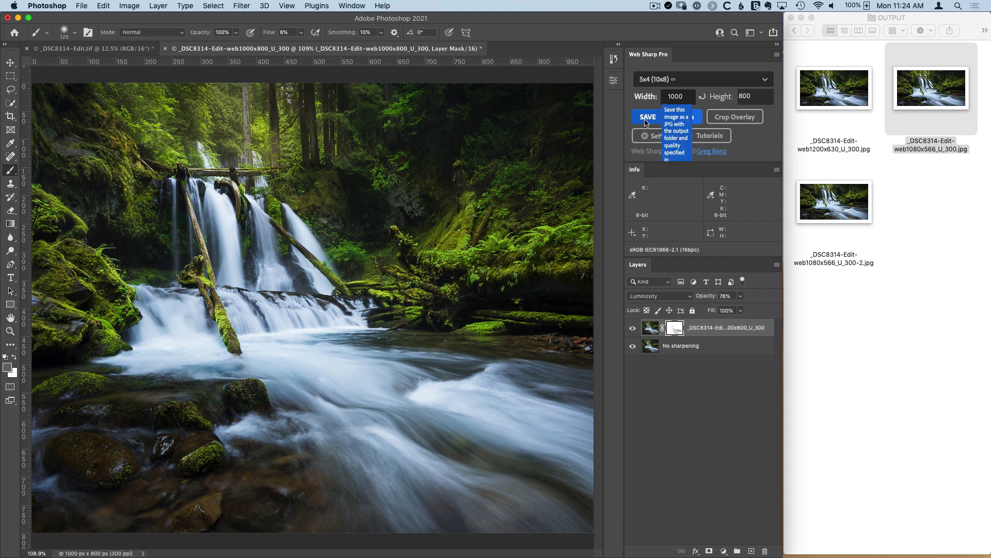
# Save the sharpened version as a JPG to the output folder, and close the layered document without saving it.
pyautogui.click(645, 119)
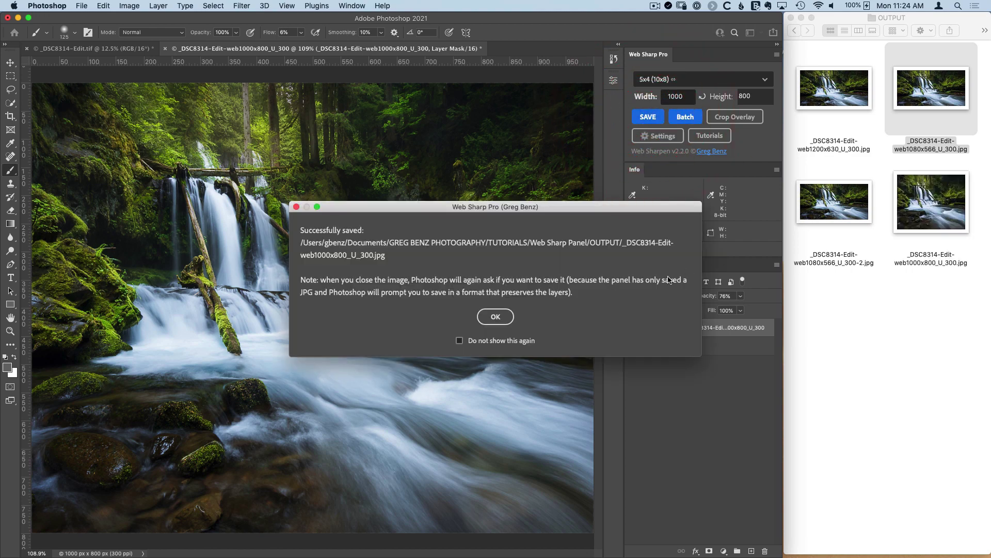
pyautogui.click(502, 316)
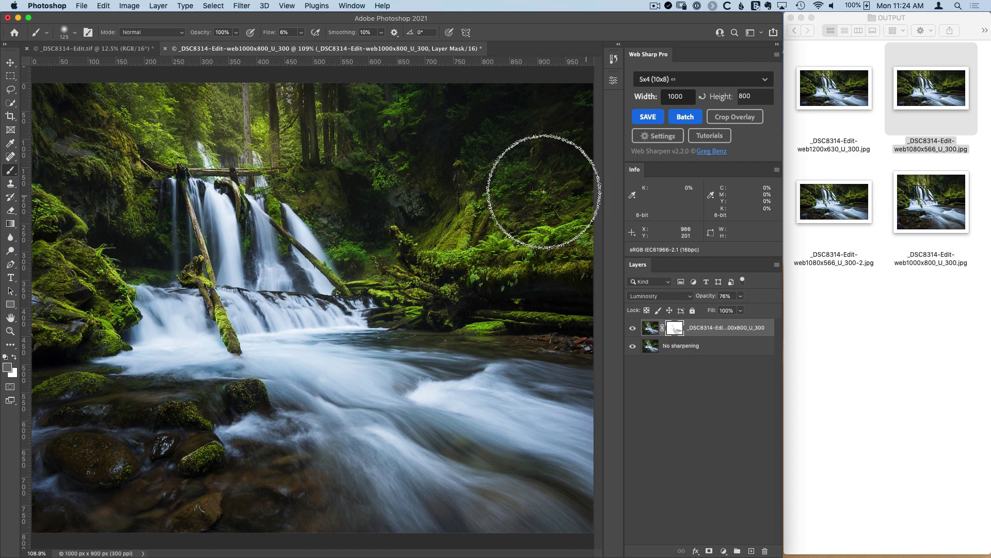
pyautogui.click(165, 48)
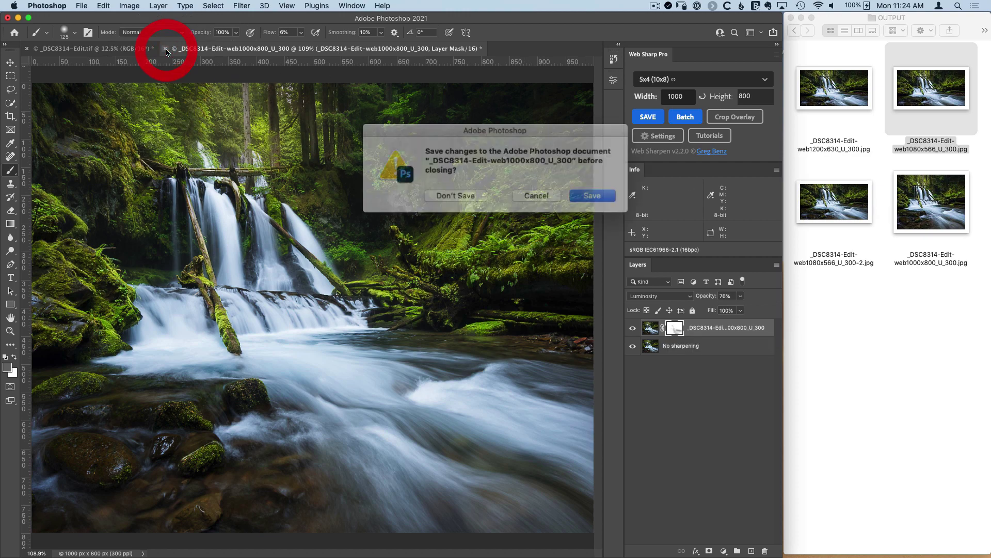
pyautogui.click(460, 192)
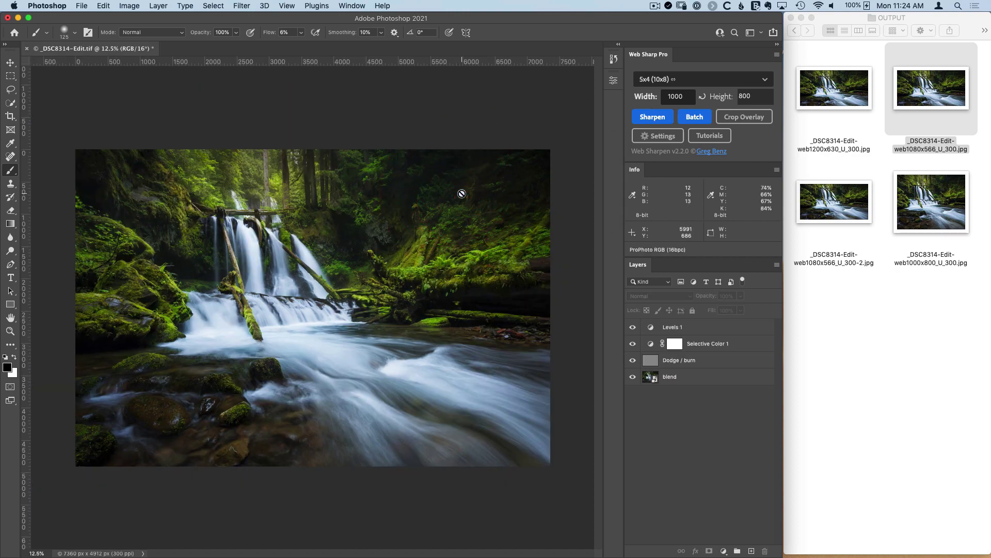